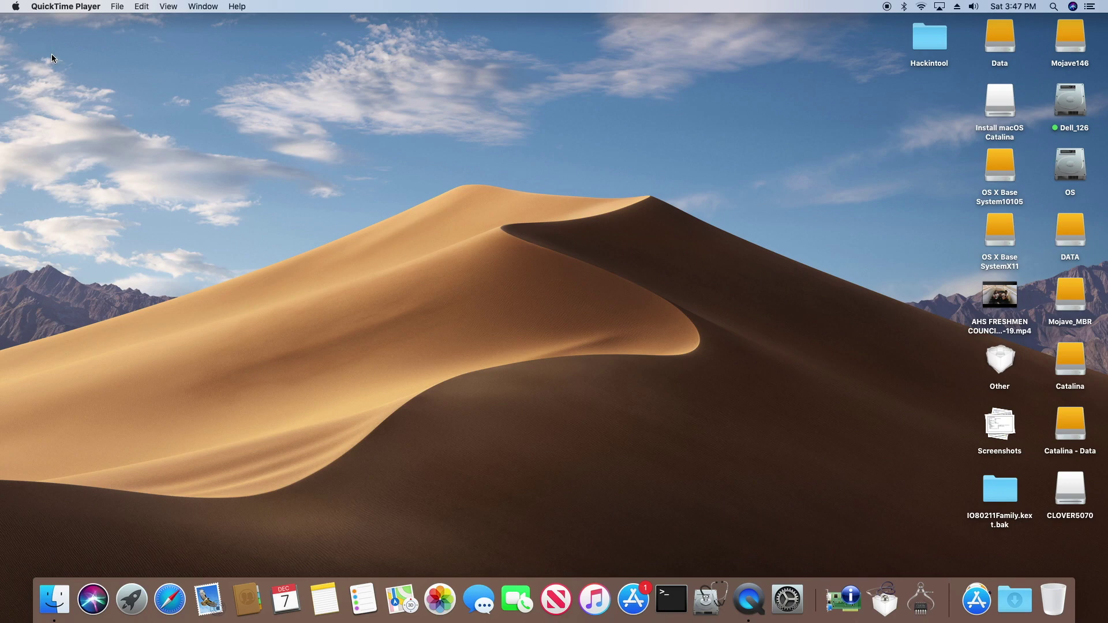
- Open the Apple menu in Finder and dismiss it without choosing anything
click(17, 7)
click(44, 22)
- Check the Bluetooth and Wi-Fi menu-bar status, then open the full System Report
click(907, 7)
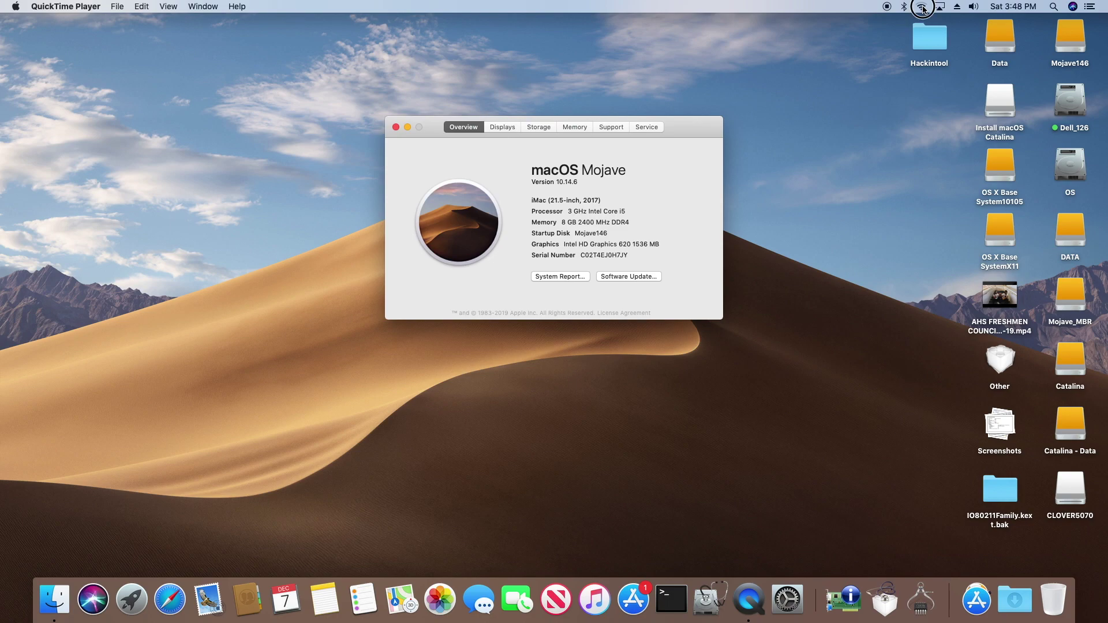
click(923, 6)
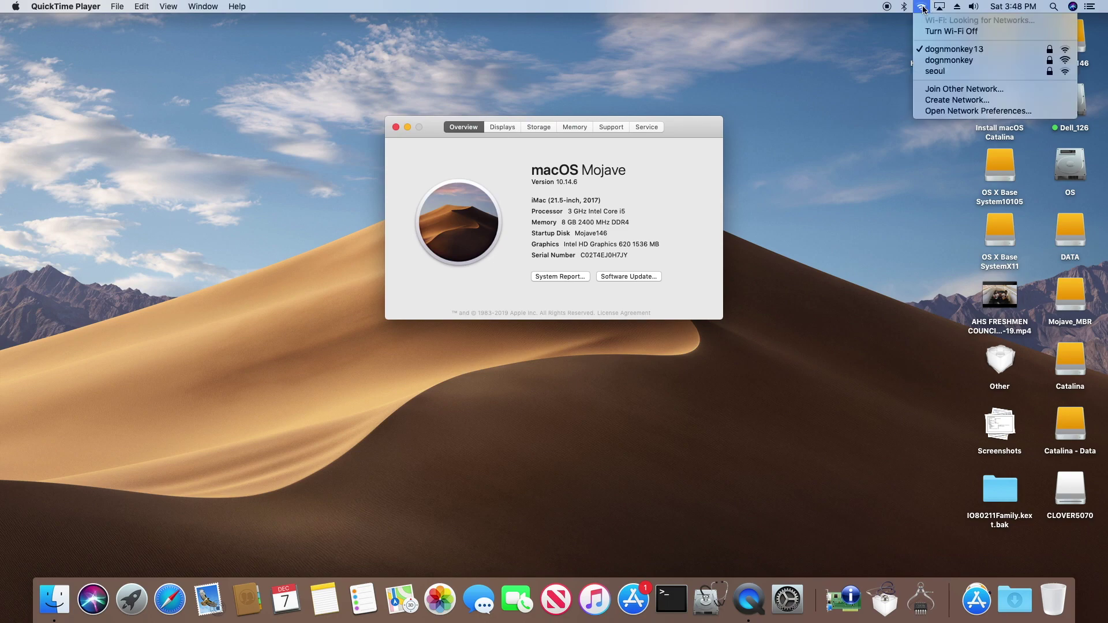
click(552, 278)
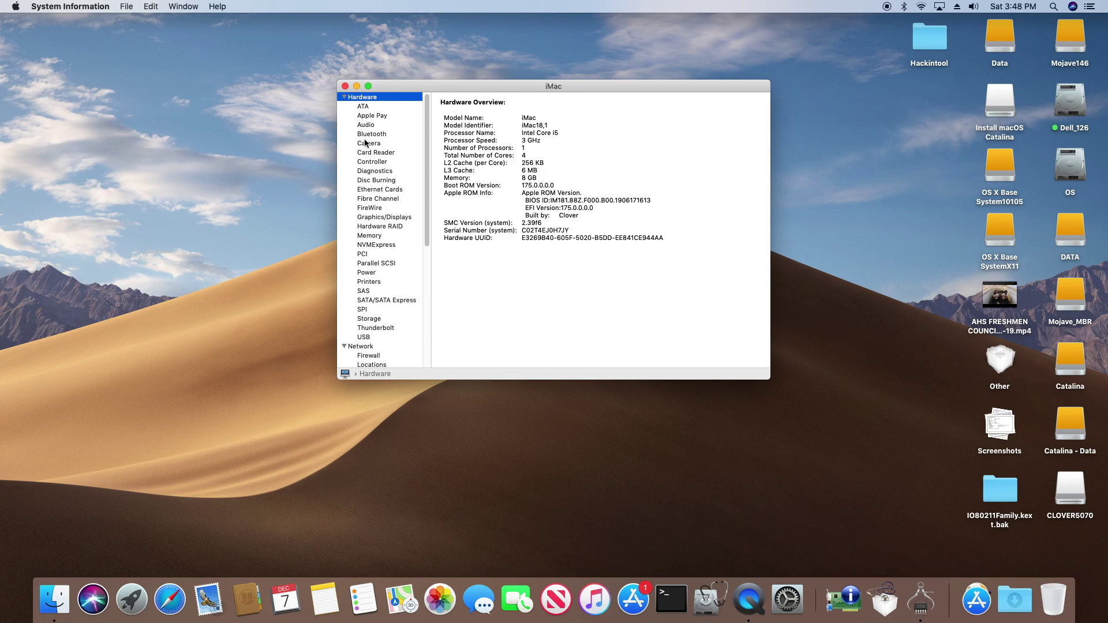
- Review Bluetooth, Audio, Card Reader and Ethernet Cards (Realtek RTL8168H/8111H), then list Wi-Fi networks
click(371, 134)
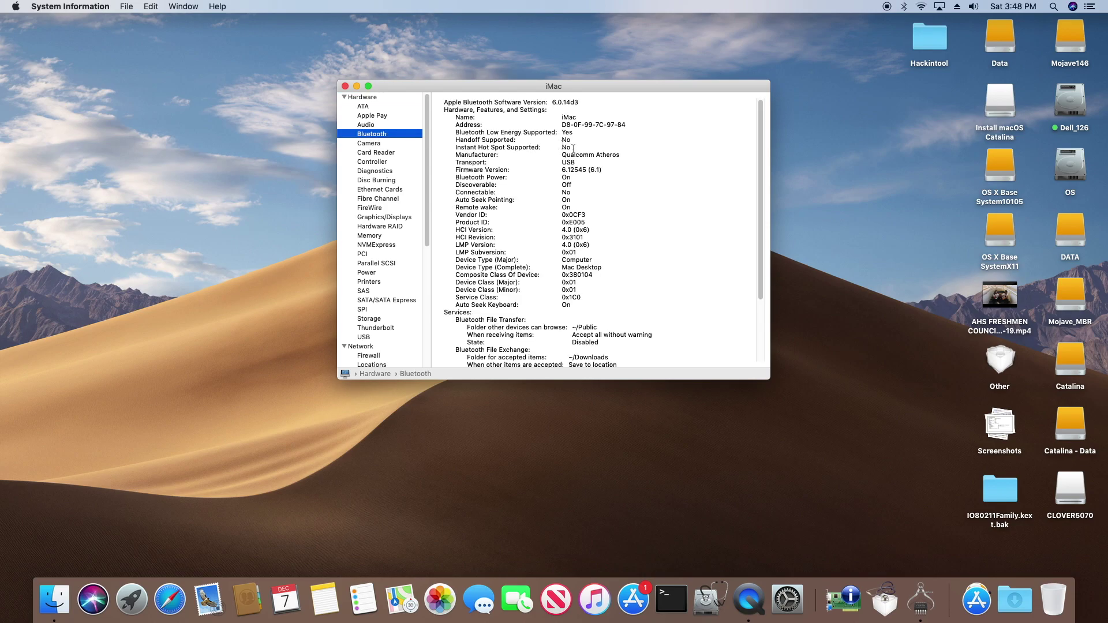
click(365, 125)
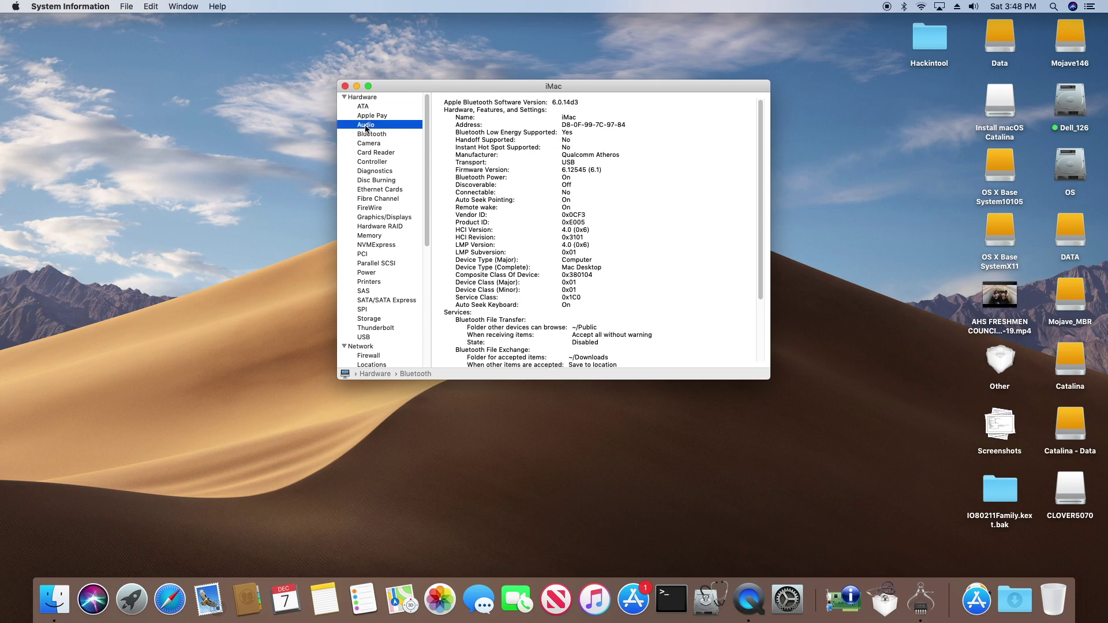
click(376, 152)
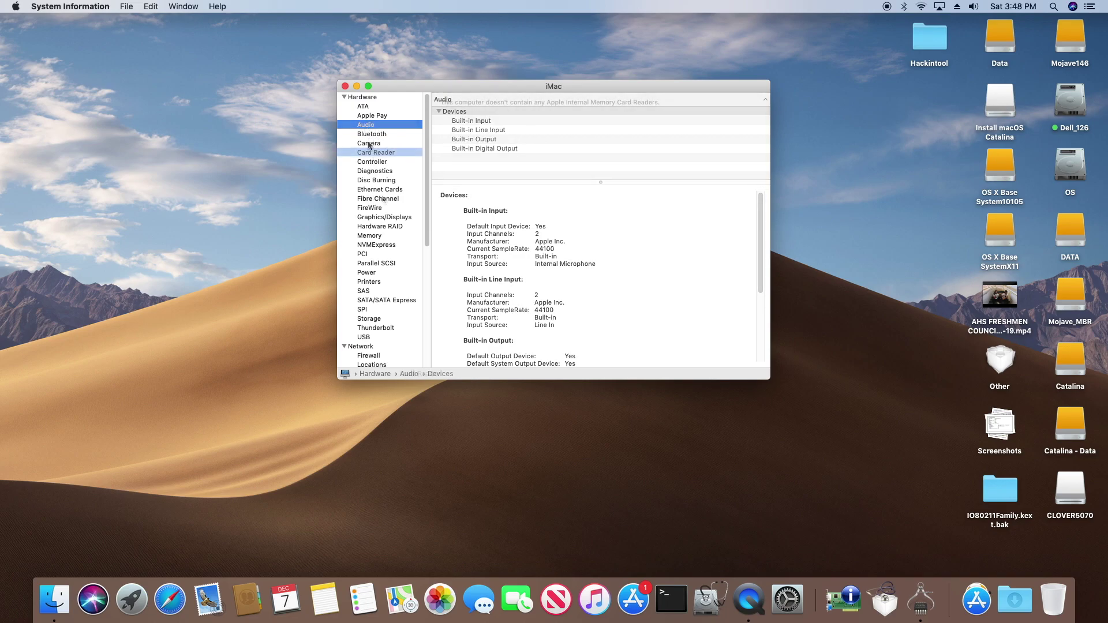
click(386, 190)
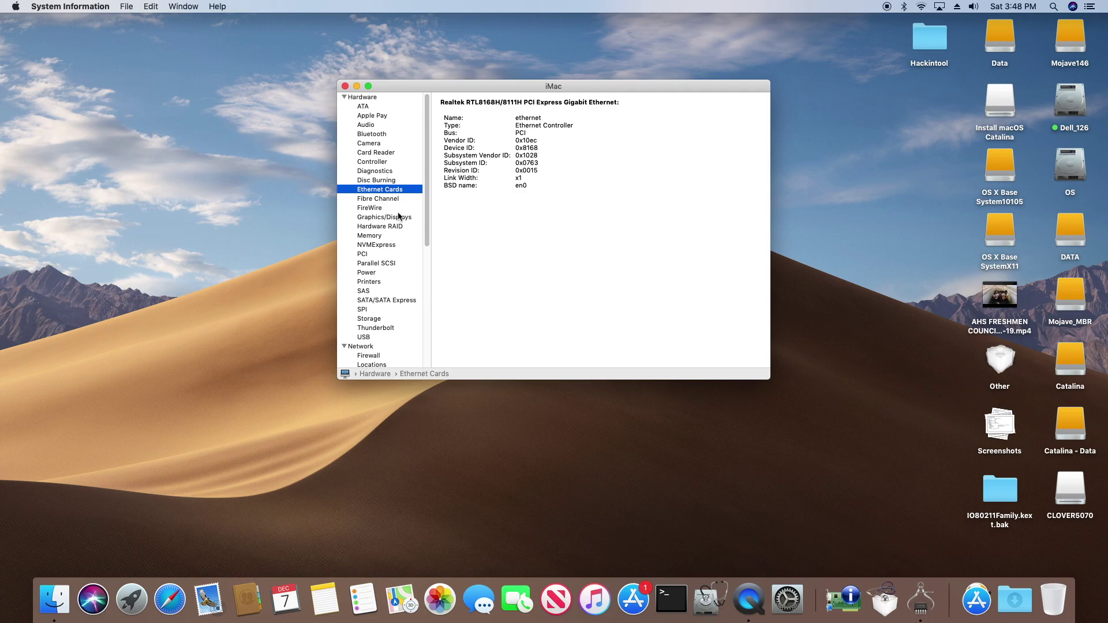
click(923, 8)
- Close the Wi-Fi list and view Graphics/Displays (Intel HD Graphics 620), USB and Wi-Fi sections
click(922, 7)
click(395, 218)
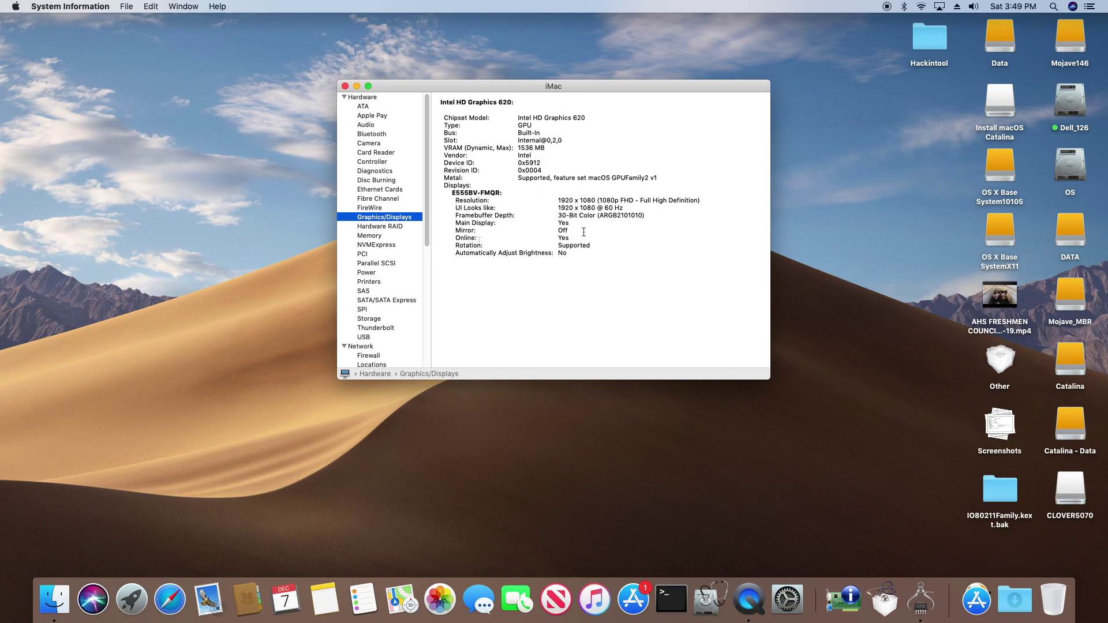
click(365, 337)
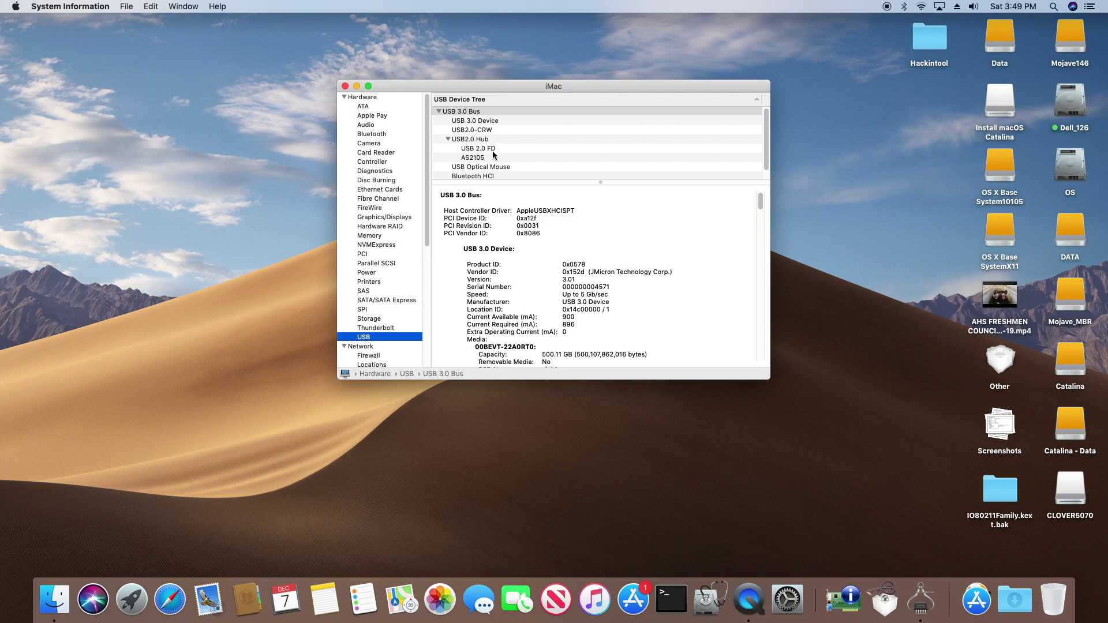
scroll(516, 165, down, 1)
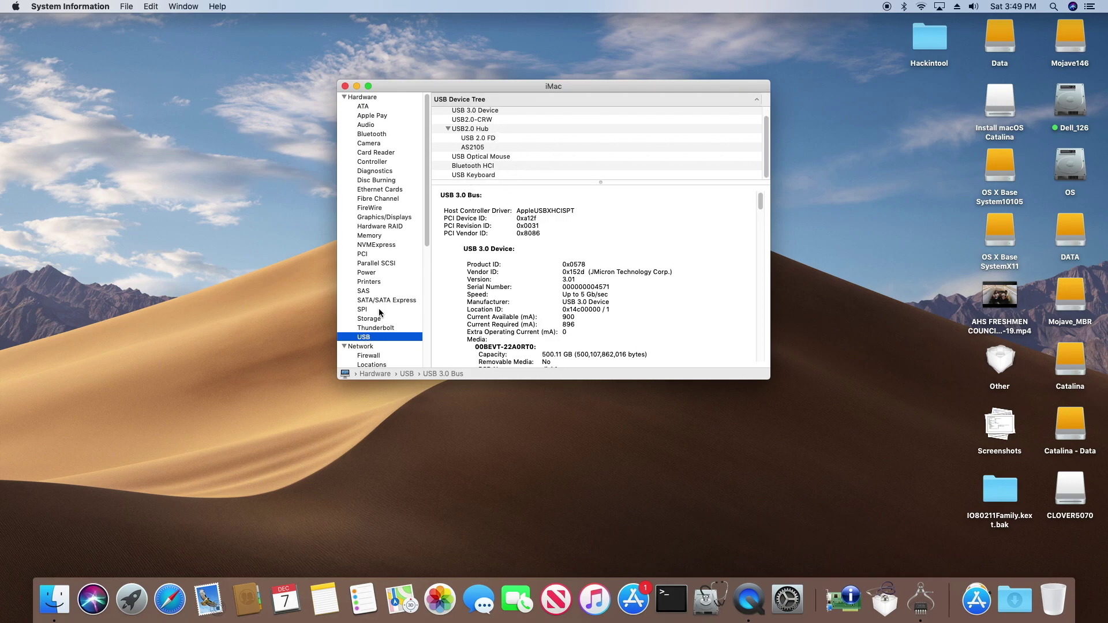
scroll(398, 260, down, 5)
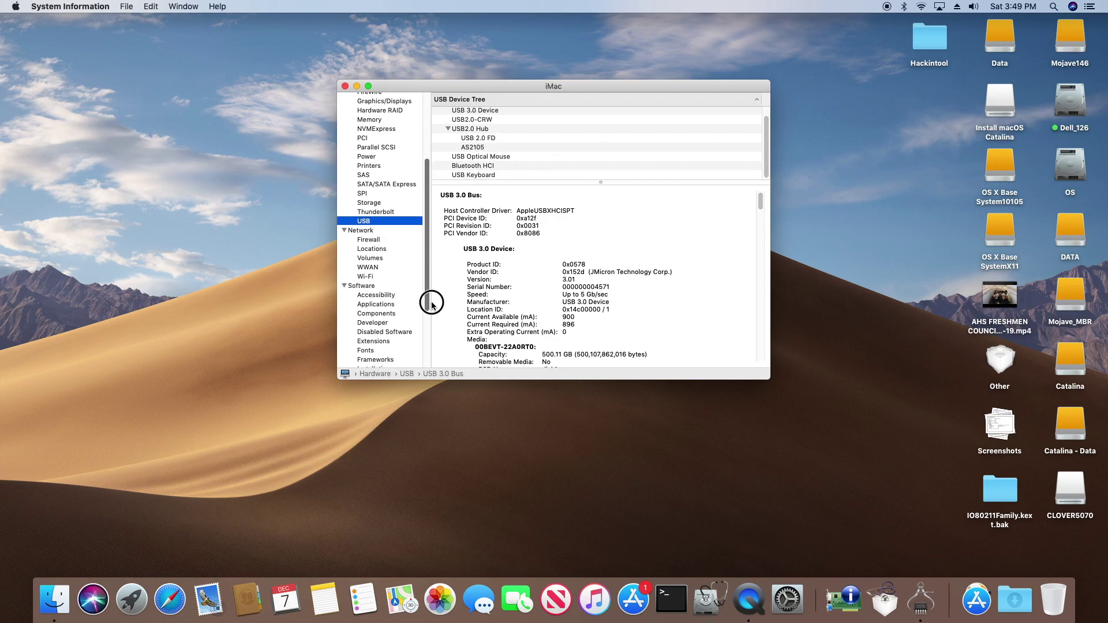
click(366, 274)
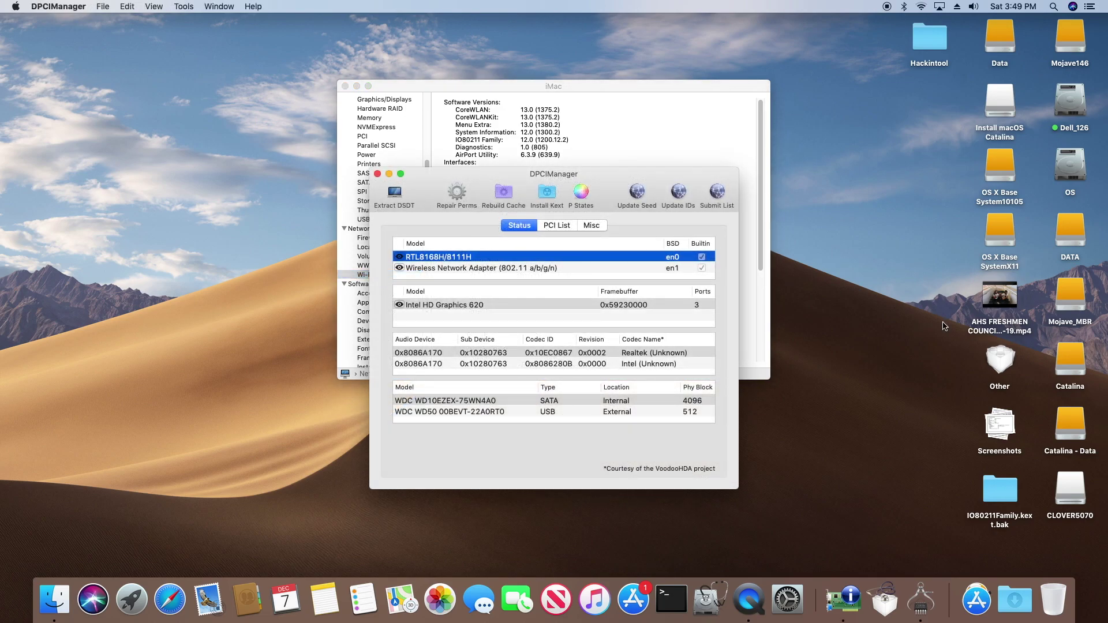
- Find the Qualcomm Atheros wireless controller in DPCIManager's PCI list, close it, and show Wi-Fi networks
click(480, 270)
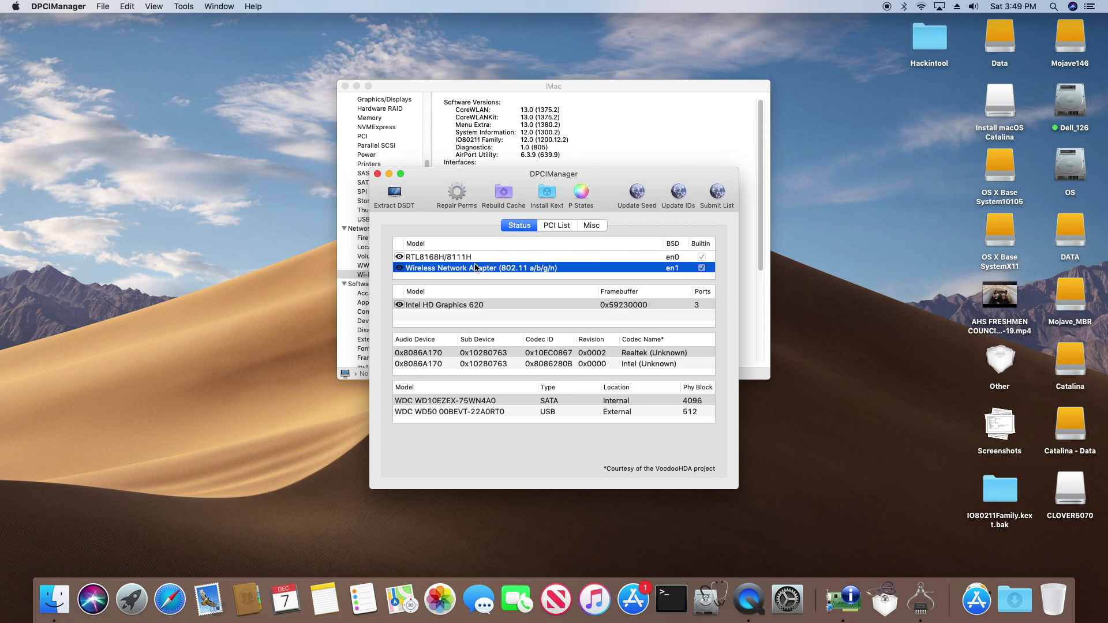
click(555, 228)
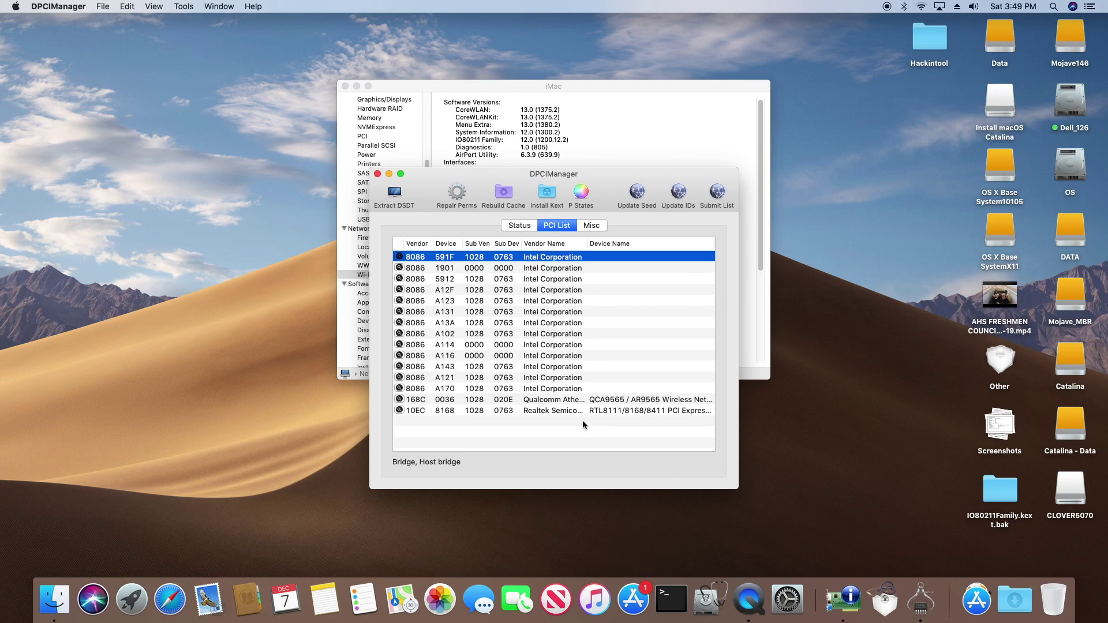
click(594, 401)
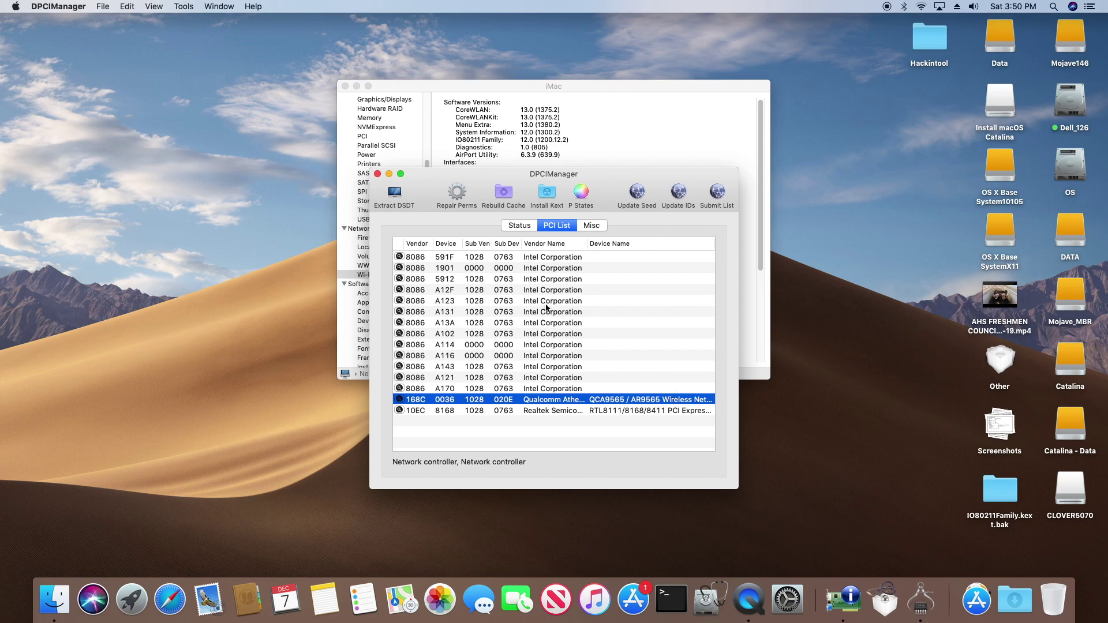
click(378, 174)
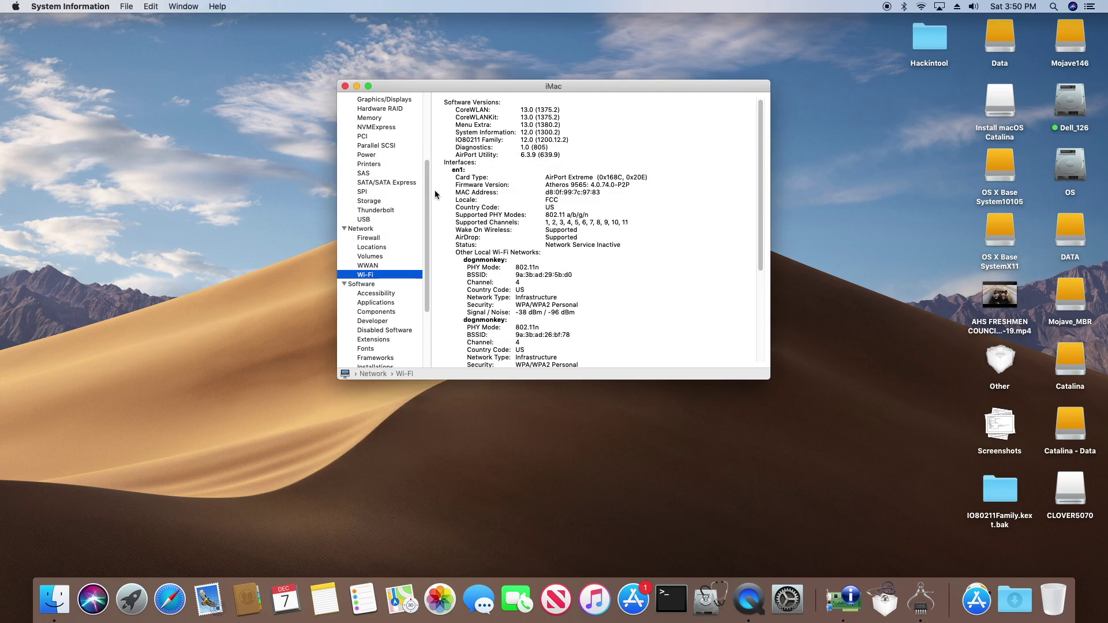
click(925, 8)
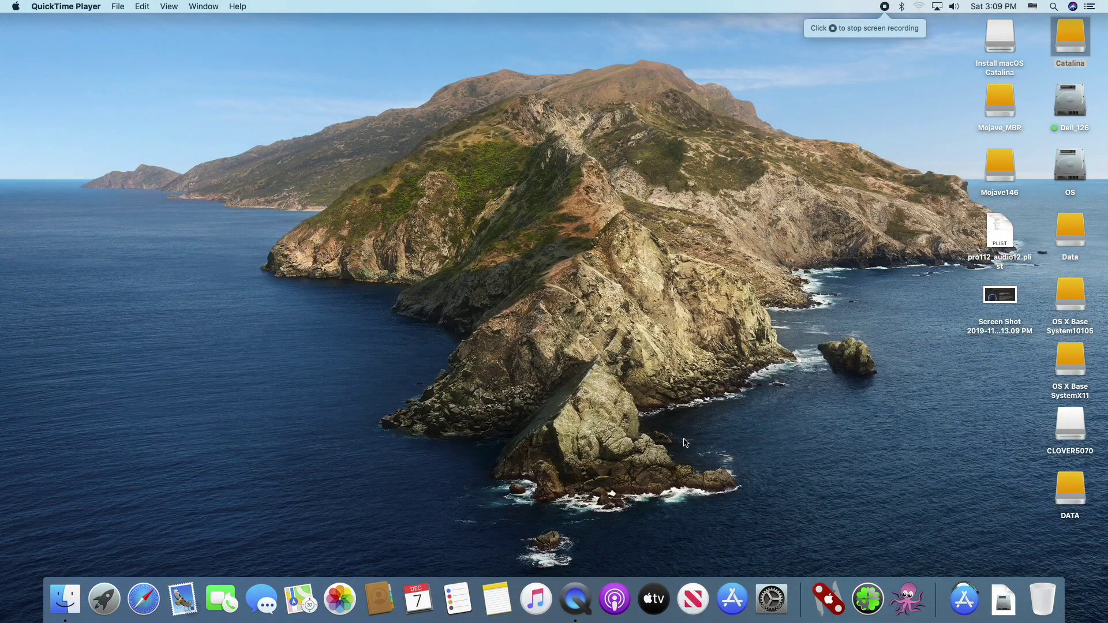
- Show About This Mac for the Catalina 10.15.1 machine and launch its System Report
click(15, 5)
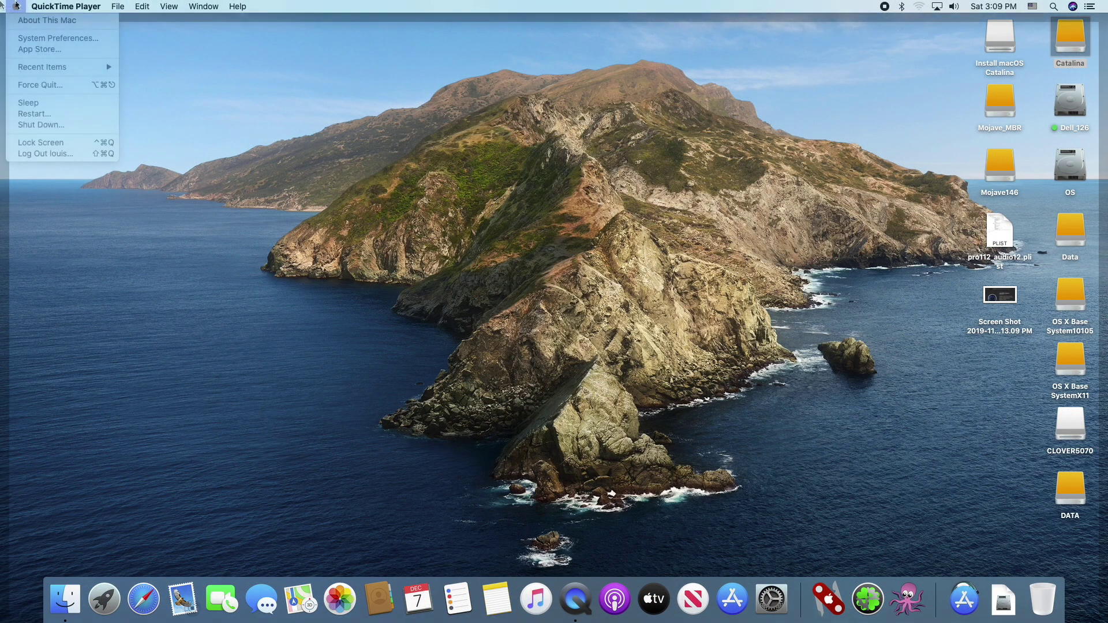
click(26, 20)
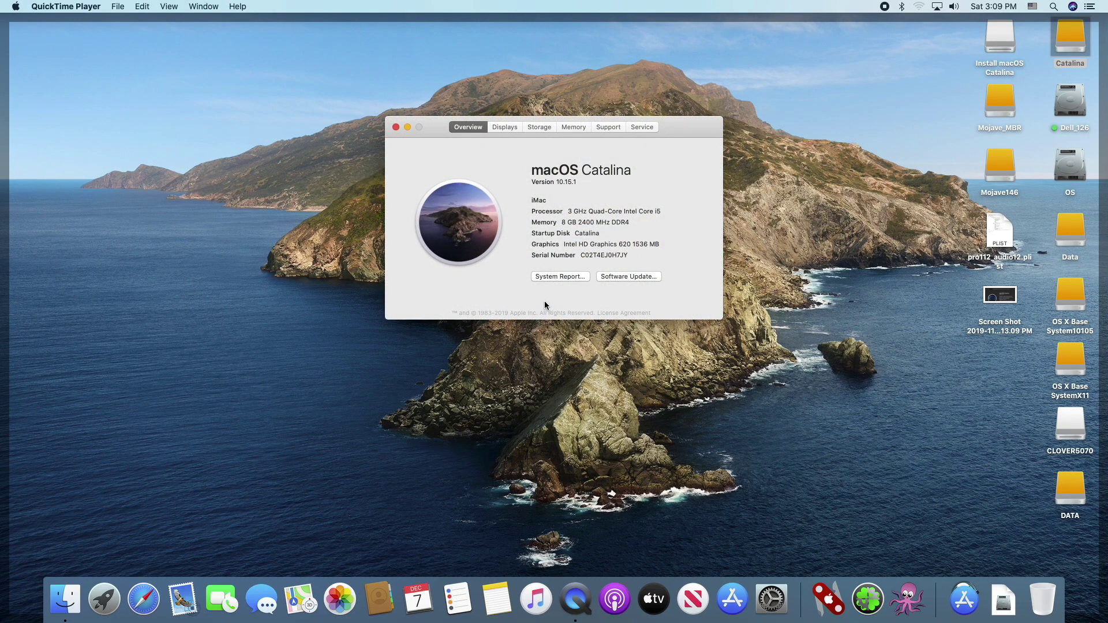
click(558, 276)
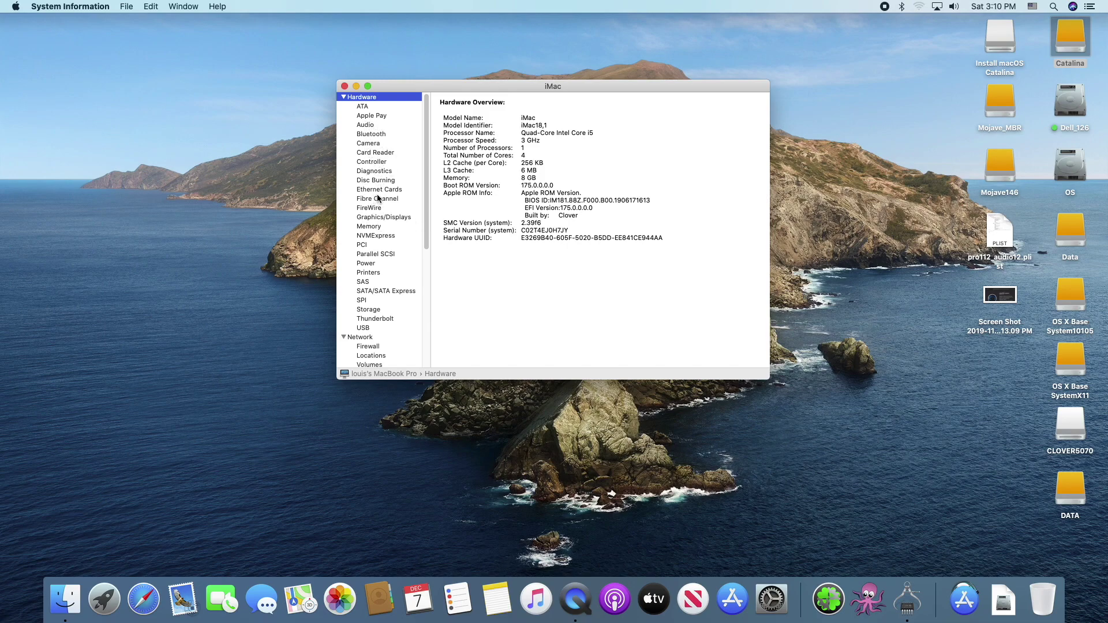
- View the Intel HD Graphics 620 details, then close System Information and the Mac overview
click(384, 217)
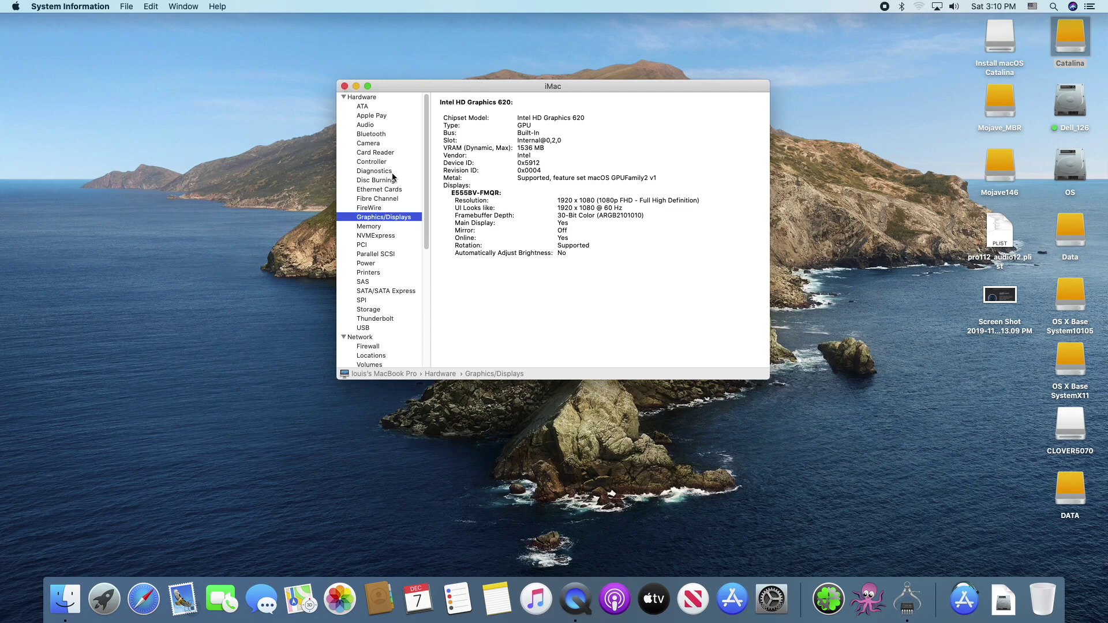
click(344, 87)
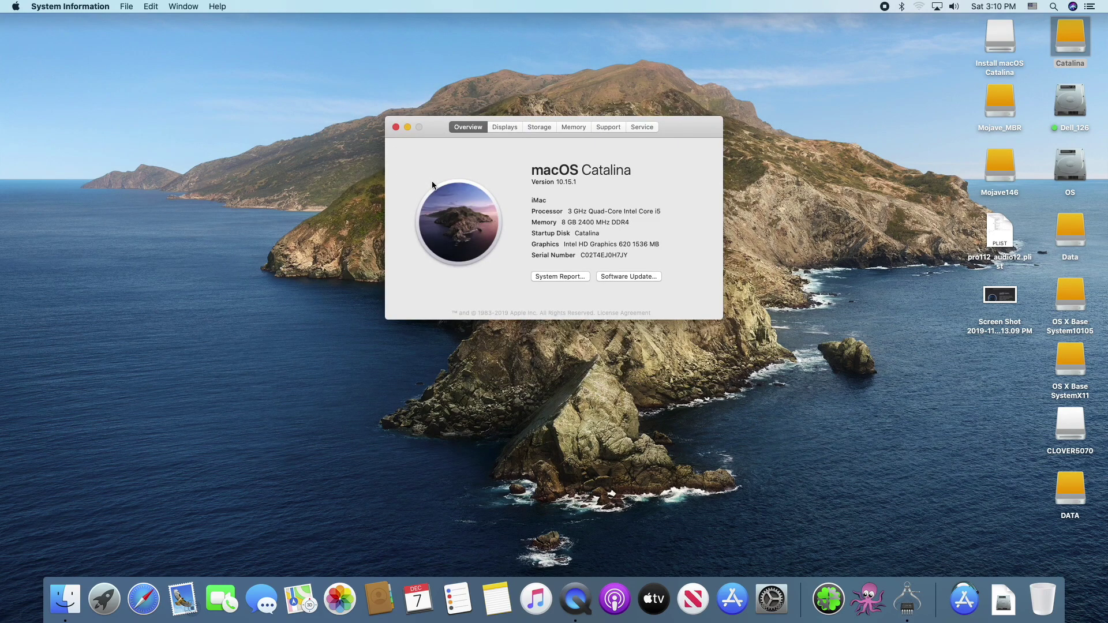
click(394, 127)
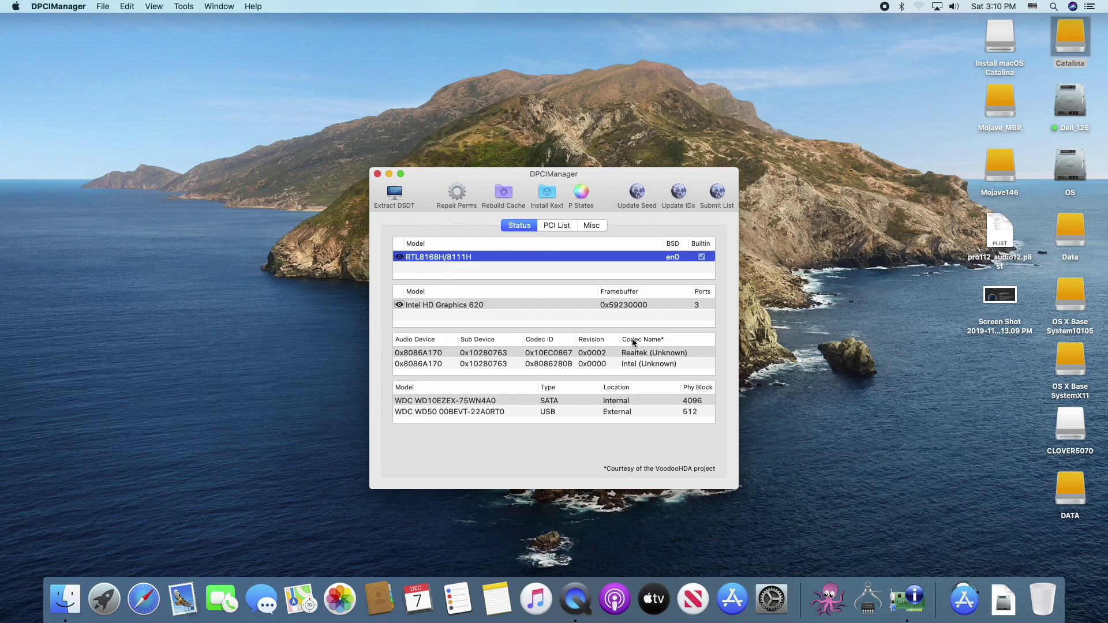
- Check the Wi-Fi status menu twice, then close the DPCIManager window
click(919, 7)
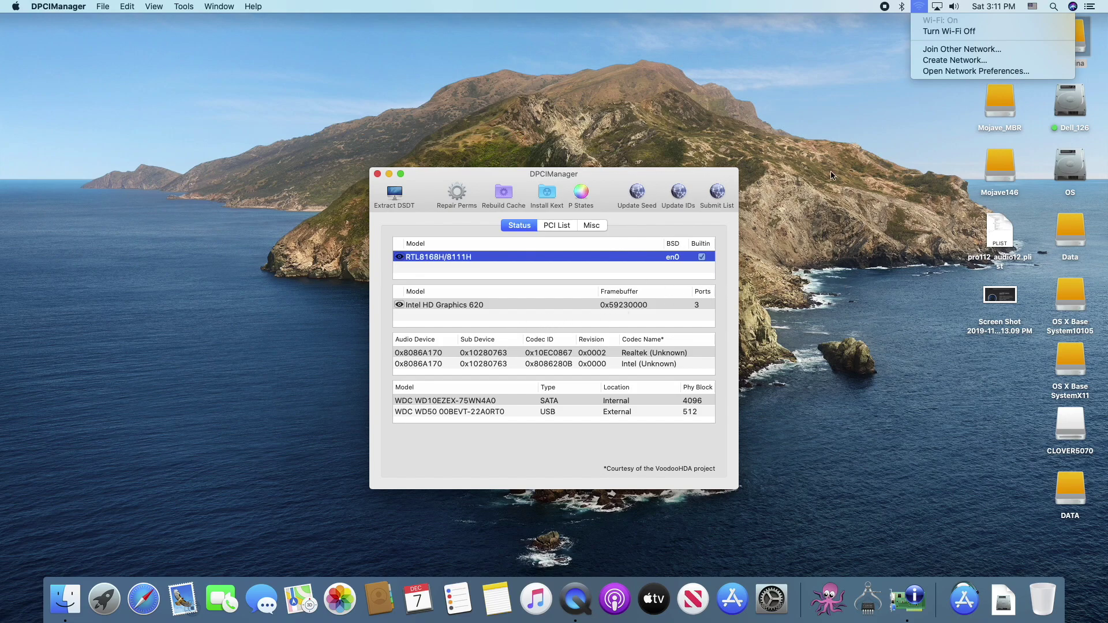
click(810, 202)
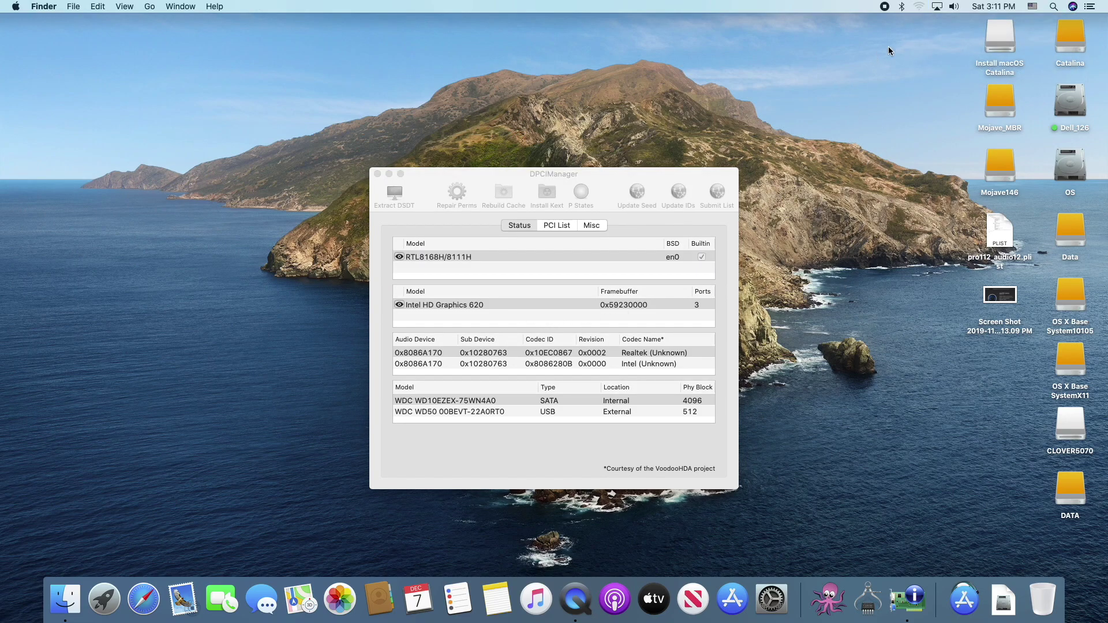
click(919, 12)
click(378, 176)
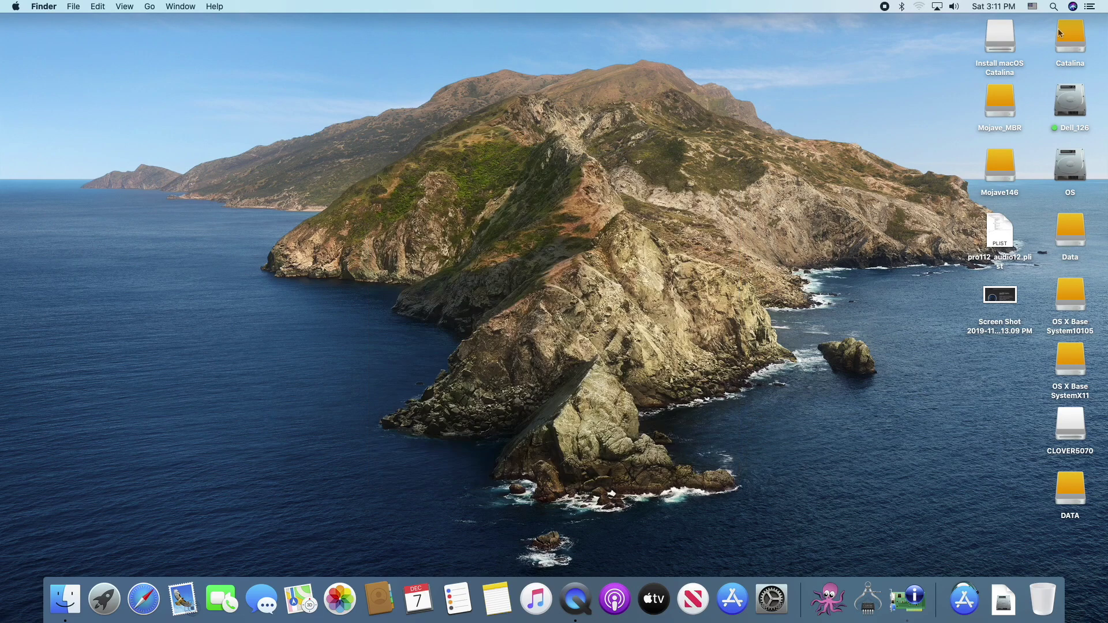
- Open the Catalina drive and its System > Library folder
click(1061, 29)
double_click(1074, 42)
click(647, 157)
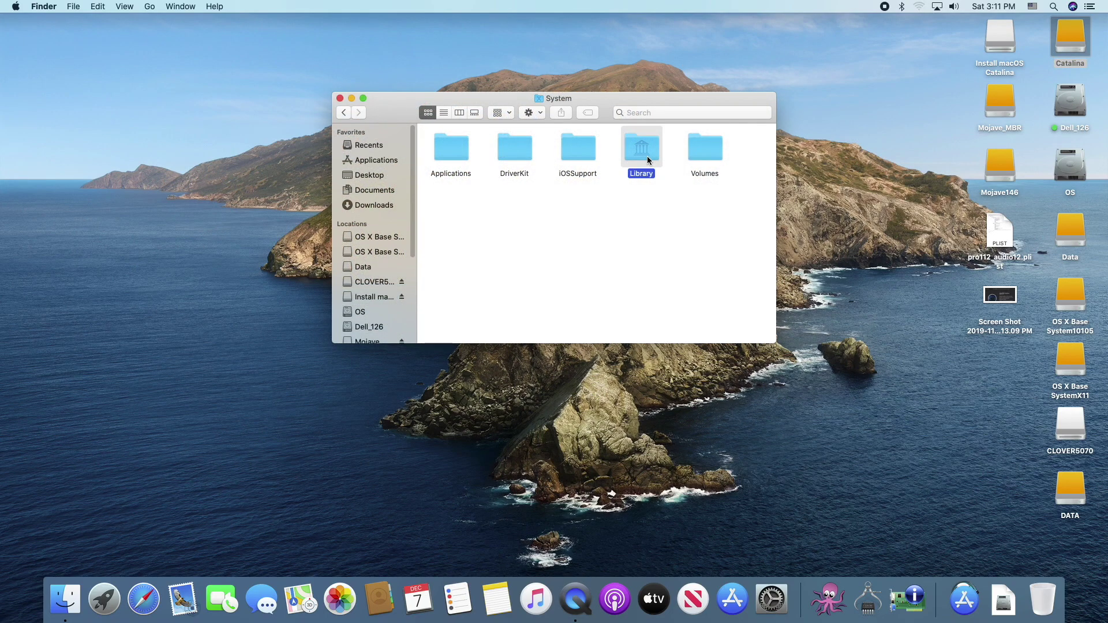
double_click(646, 157)
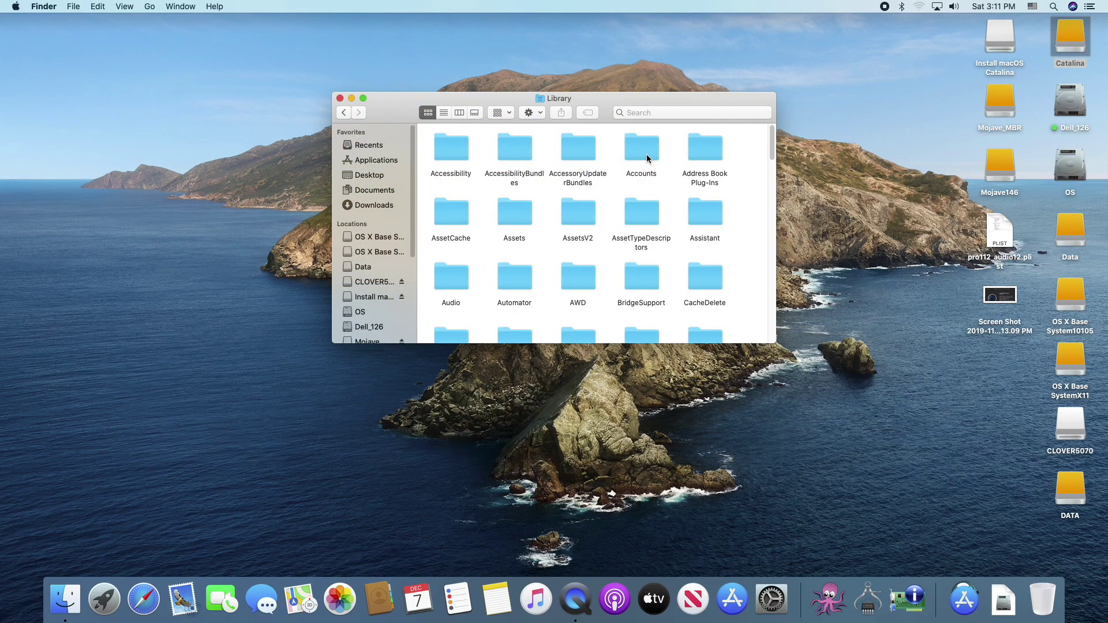
scroll(615, 260, down, 3)
scroll(615, 259, down, 3)
scroll(614, 259, down, 2)
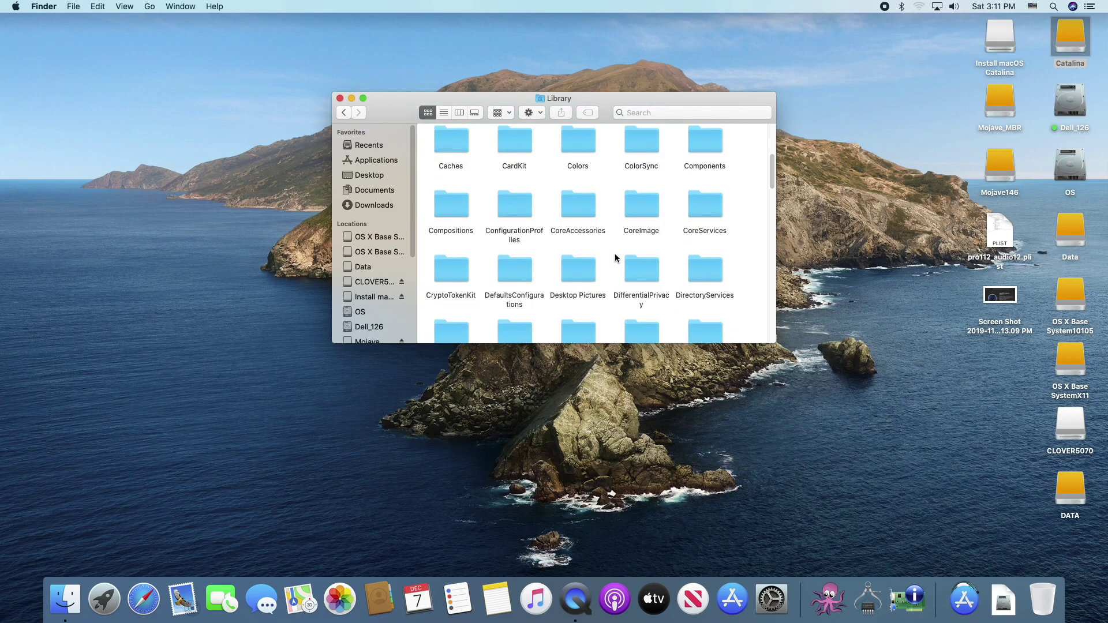
scroll(615, 260, down, 2)
scroll(613, 258, down, 1)
scroll(613, 258, down, 2)
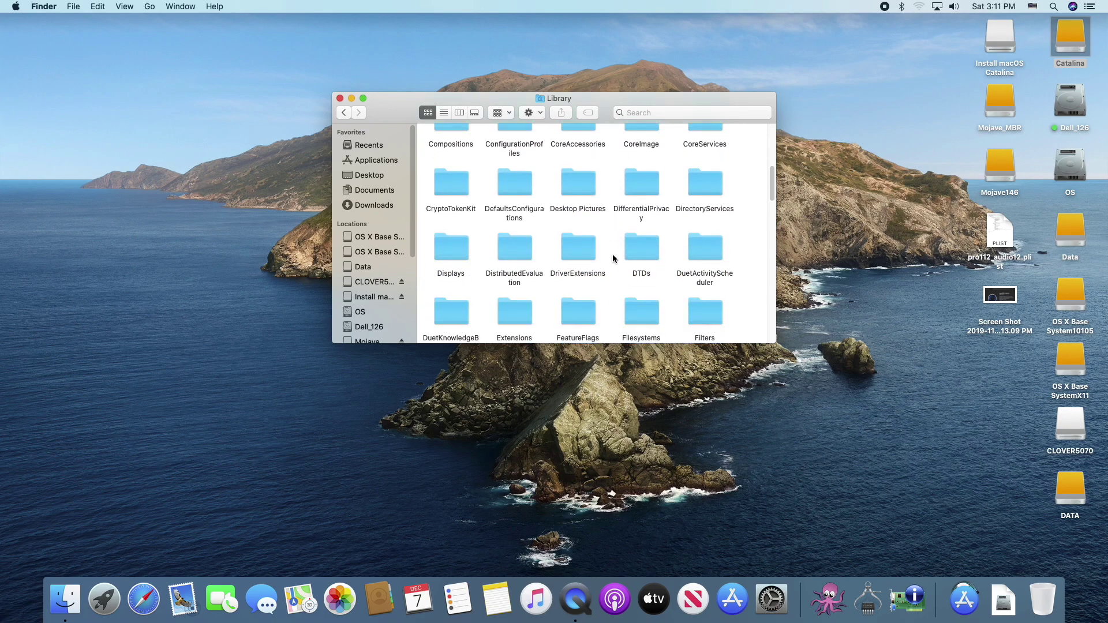
scroll(630, 282, down, 1)
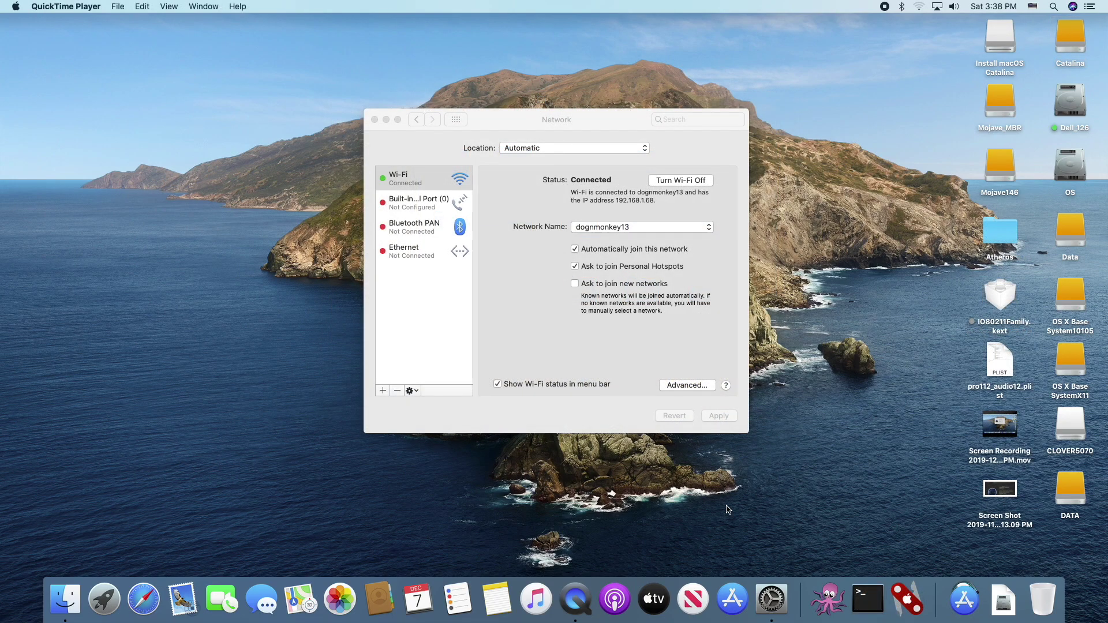
- Launch DPCIManager from the Dock's Applications stack, select the Wireless Network Adapter, then close it
click(966, 599)
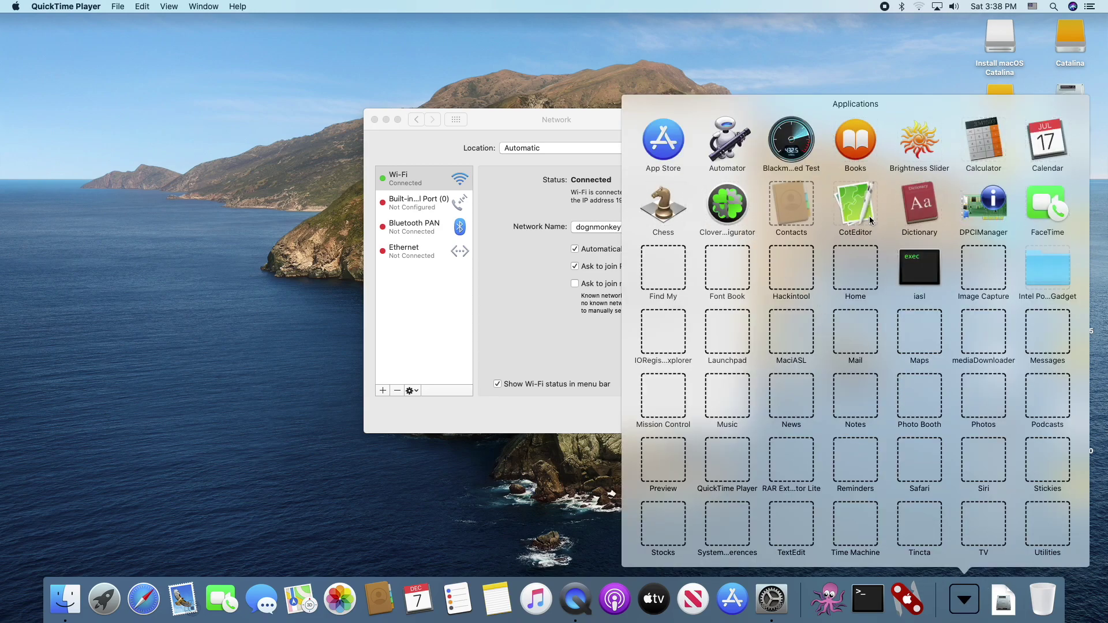
click(983, 211)
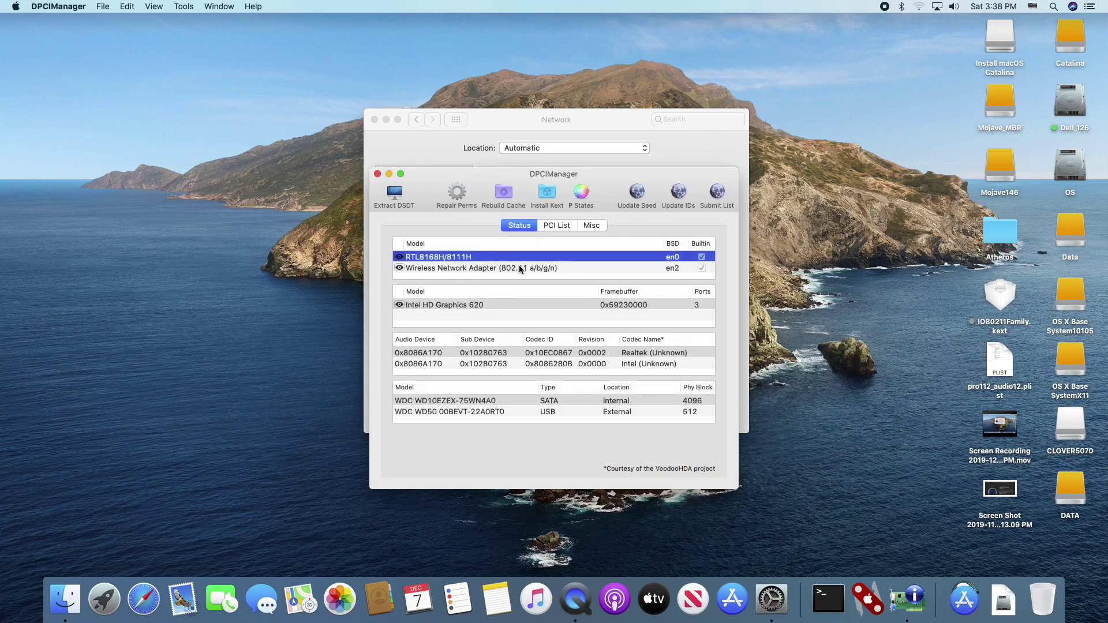
click(521, 267)
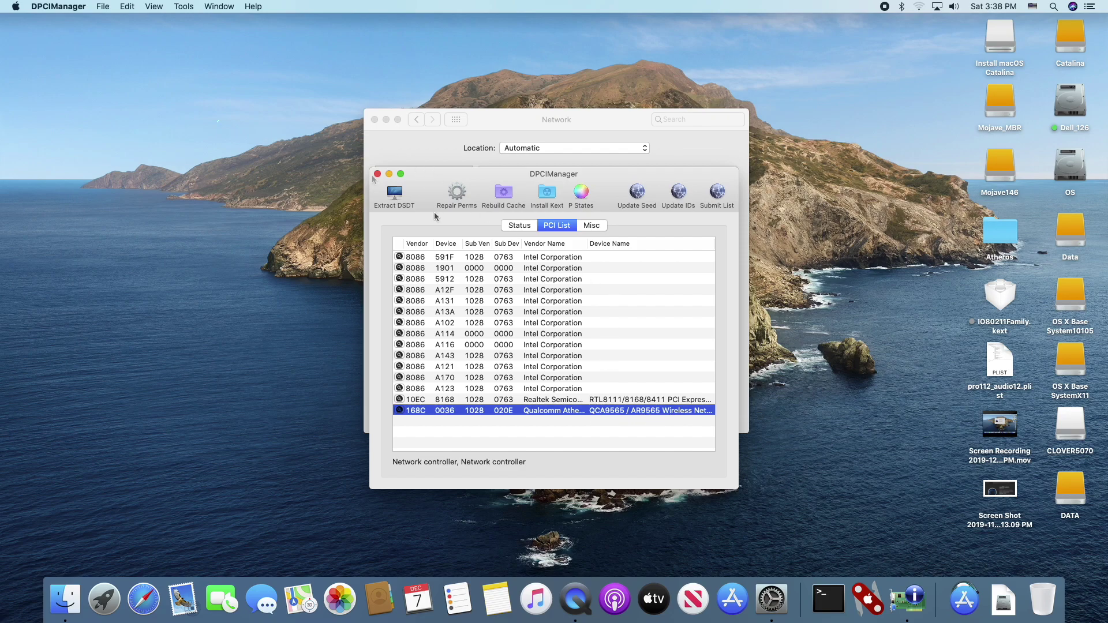
click(377, 173)
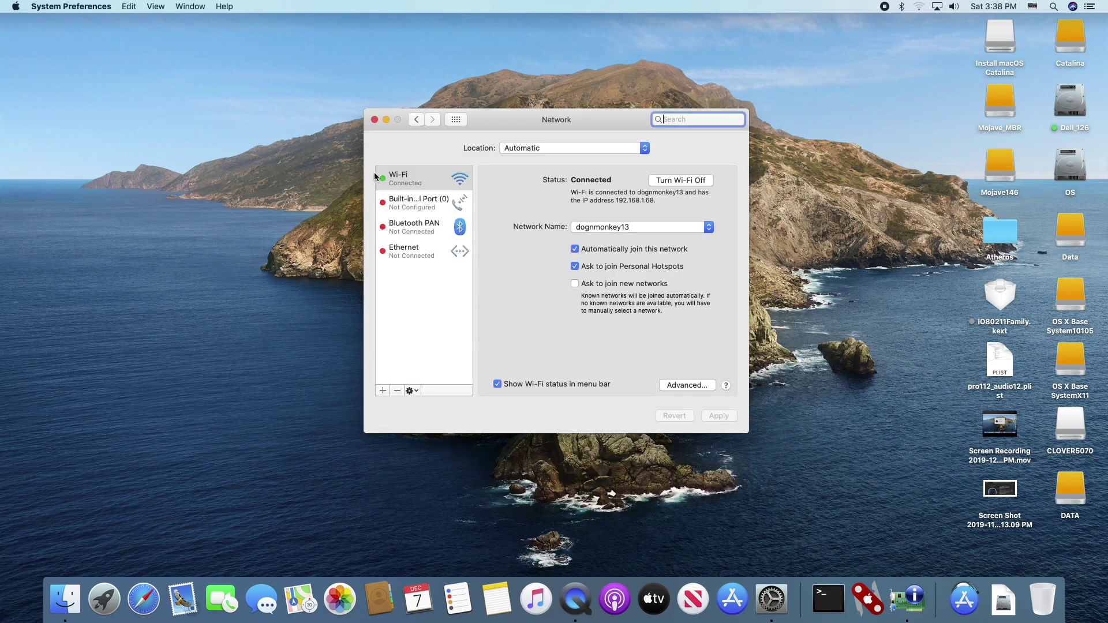
- Confirm Ethernet reports cable unplugged, close Network settings, and show Bluetooth status as on
click(415, 256)
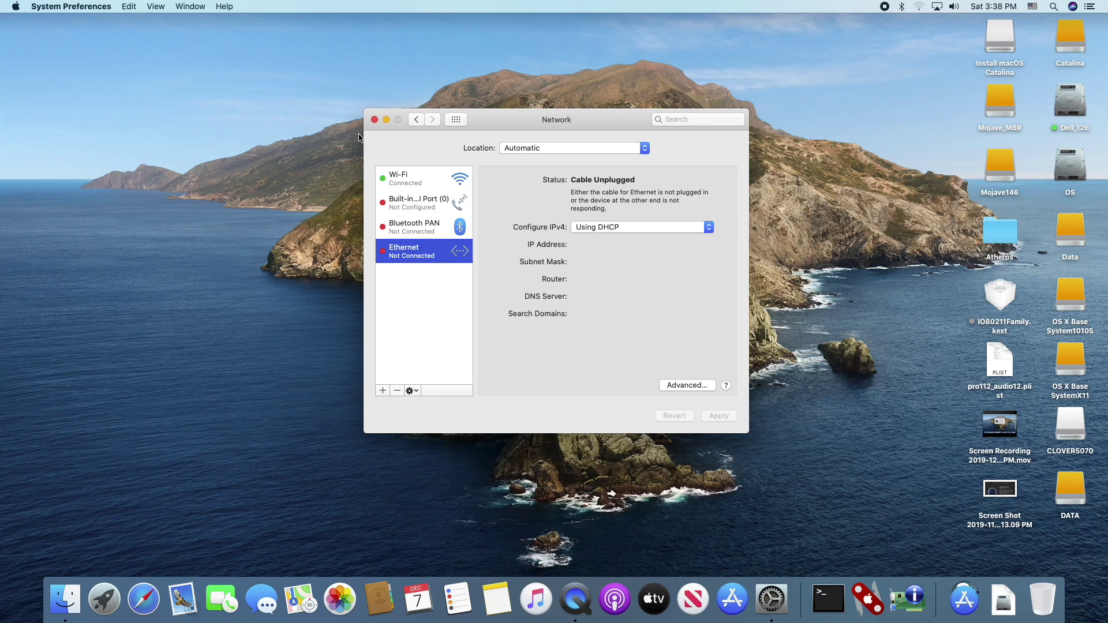
click(374, 119)
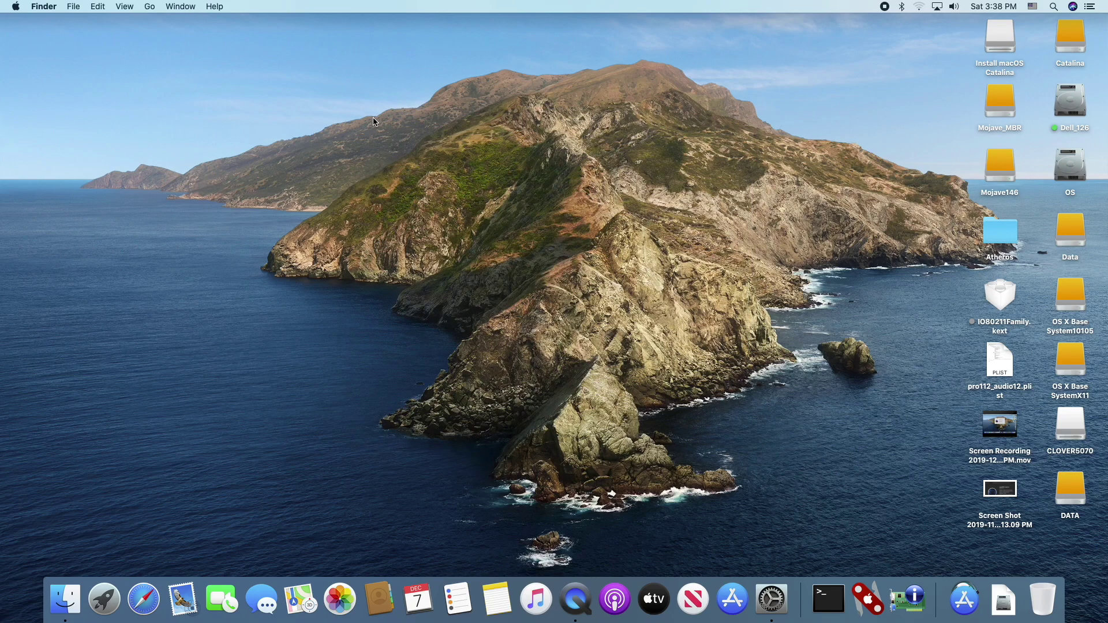
click(956, 7)
click(960, 10)
click(902, 7)
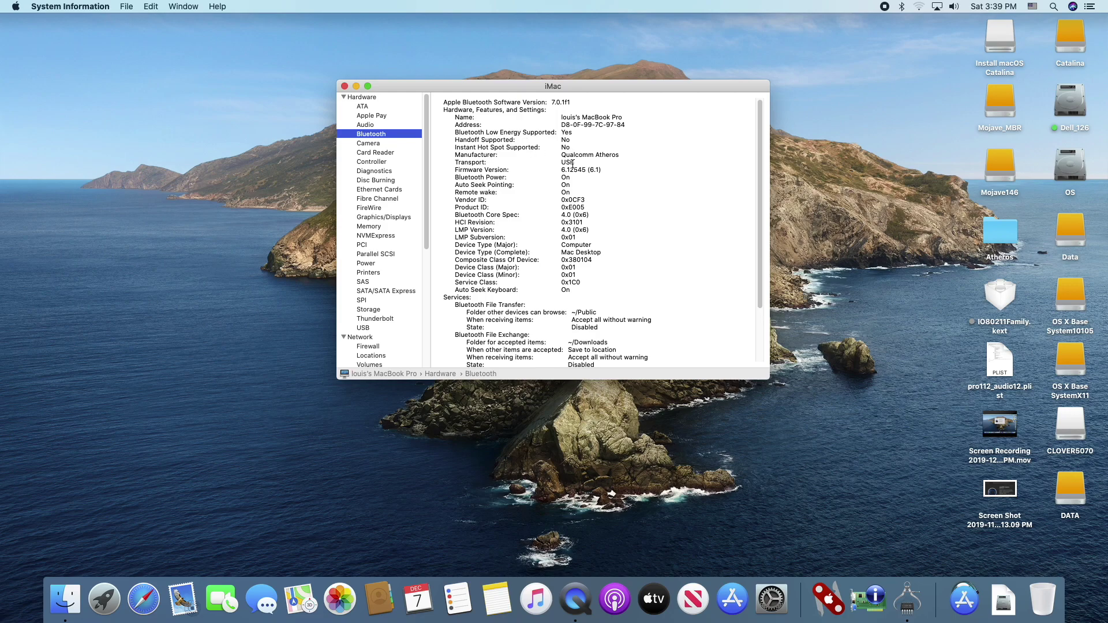
- Close the Qualcomm Atheros Bluetooth report to reveal the macOS Catalina 10.15.1 overview
click(345, 87)
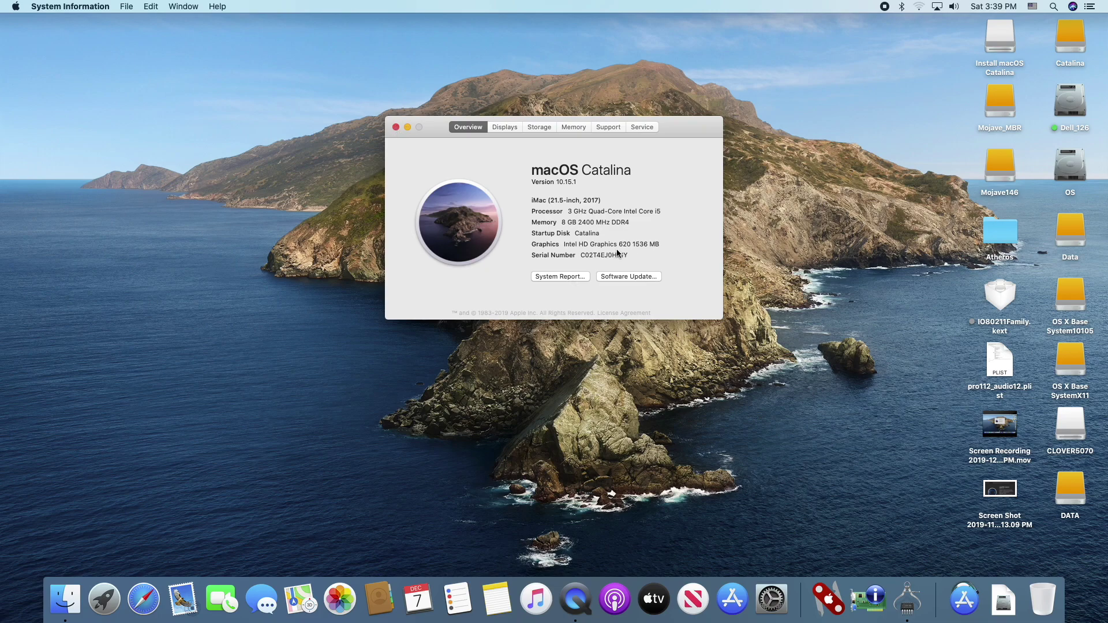
- Check memory slot usage, then show Intel HD Graphics 620 details in the system report
click(573, 128)
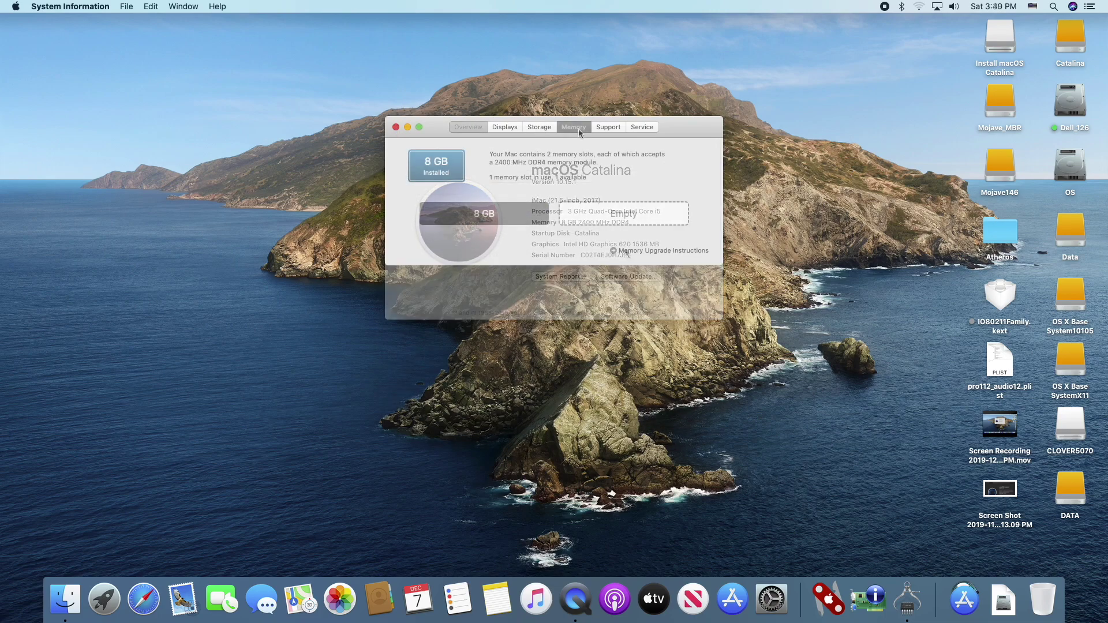
click(608, 127)
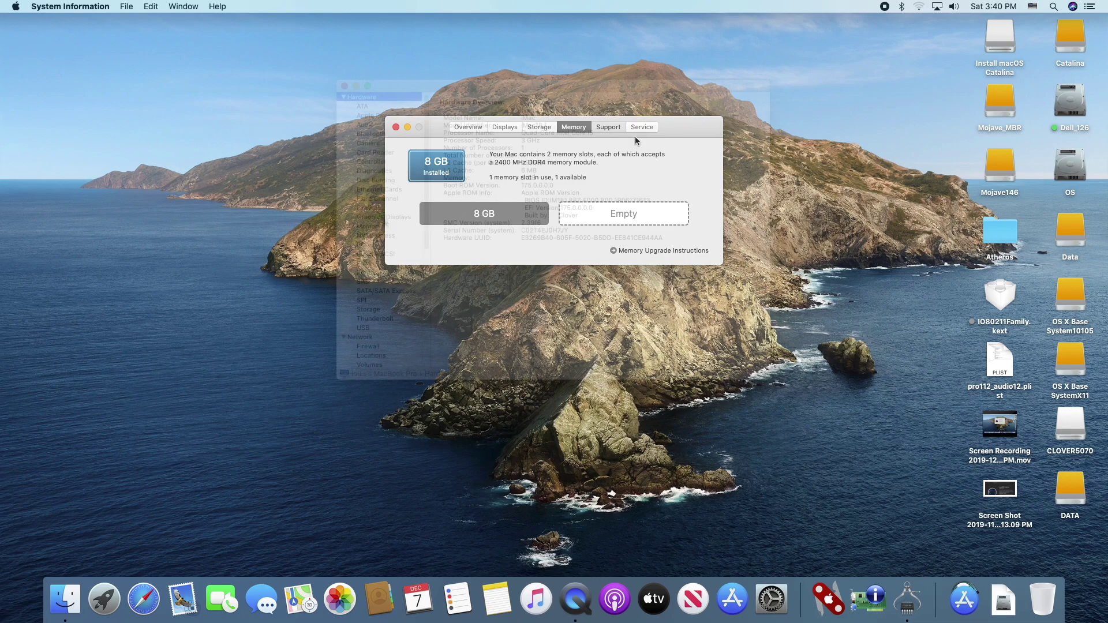
click(388, 217)
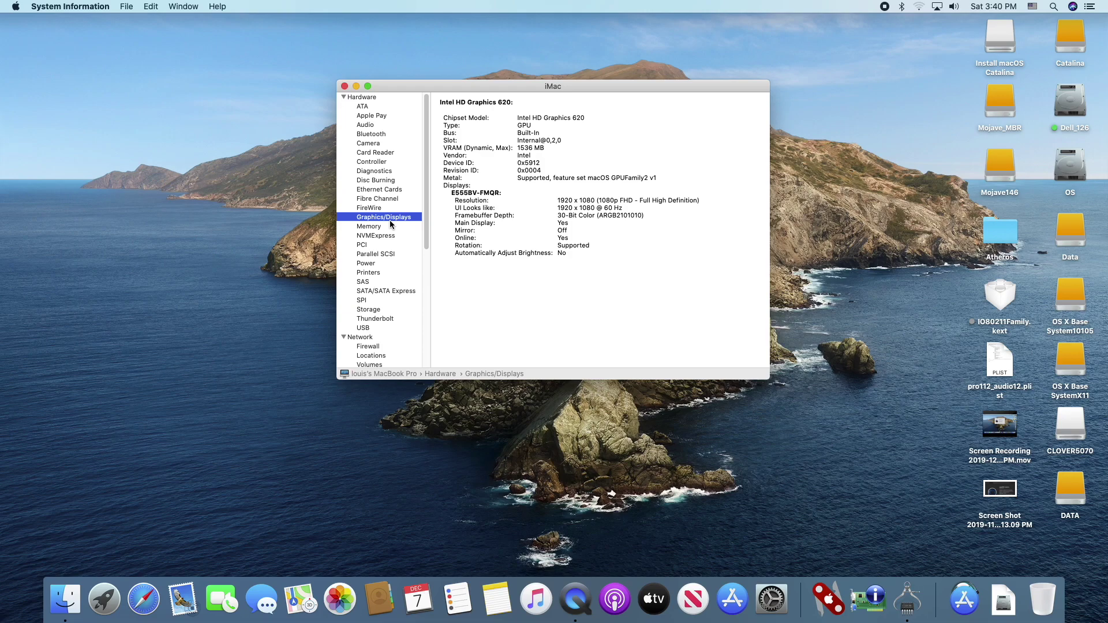
click(367, 328)
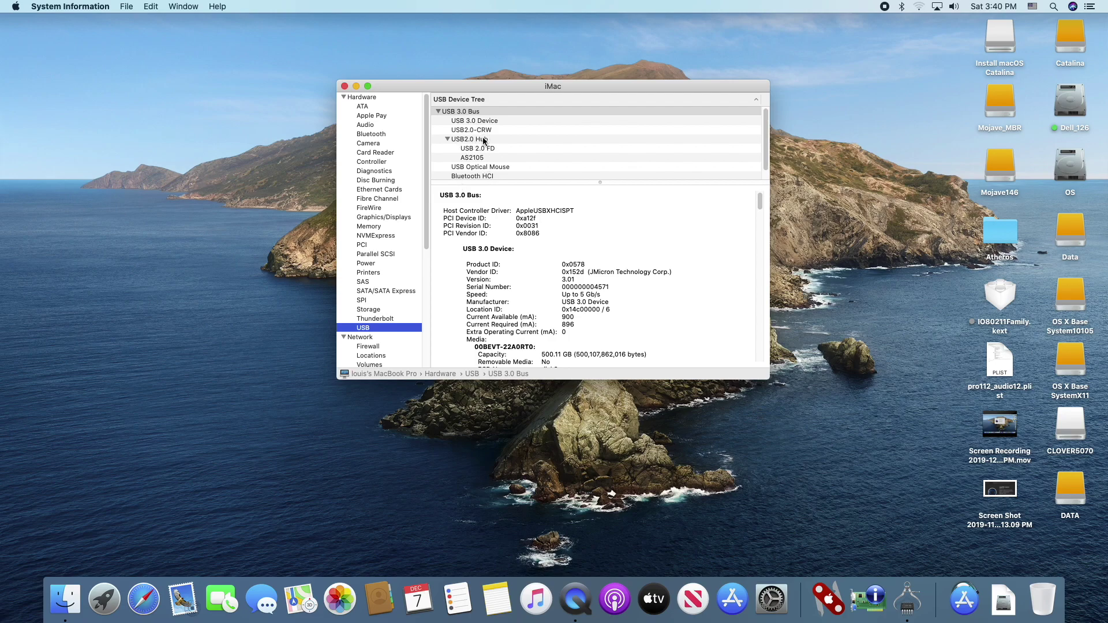
click(375, 318)
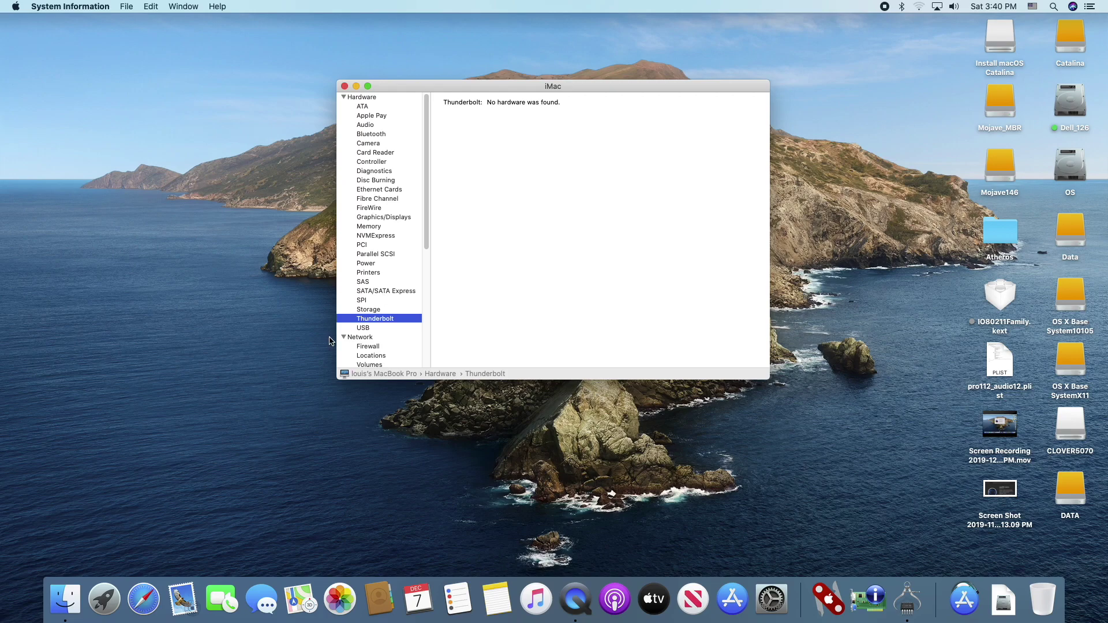
click(379, 308)
click(380, 301)
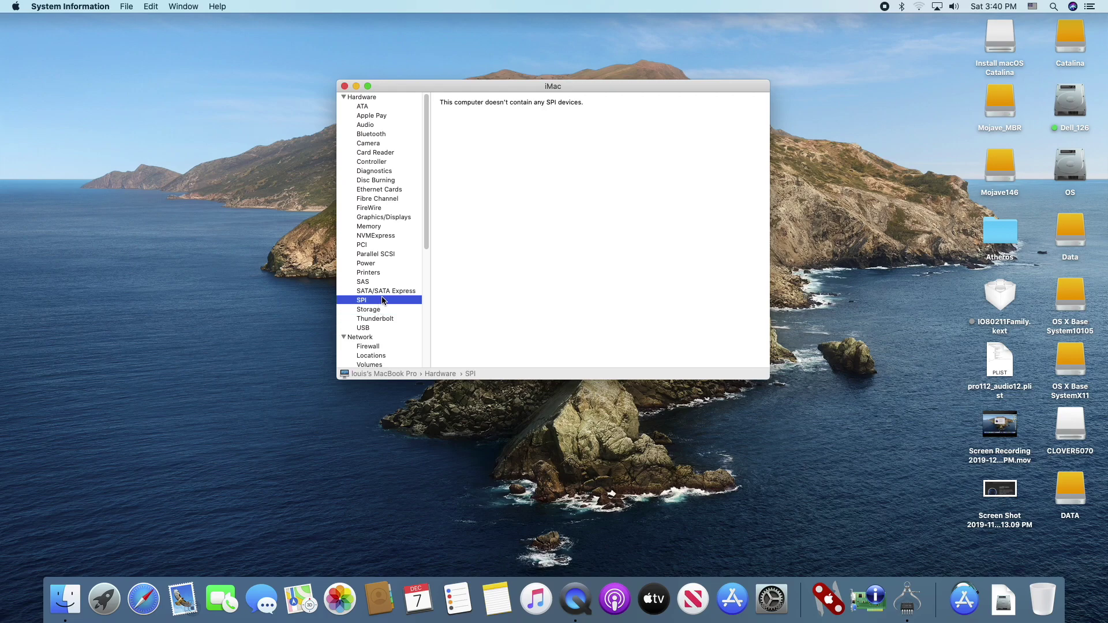
click(375, 217)
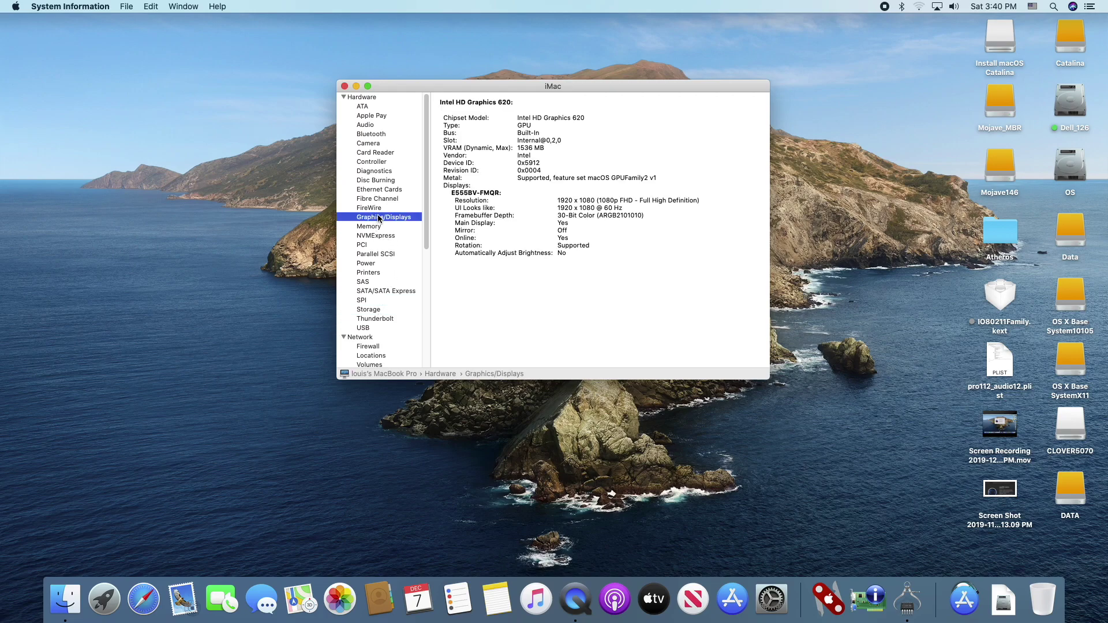